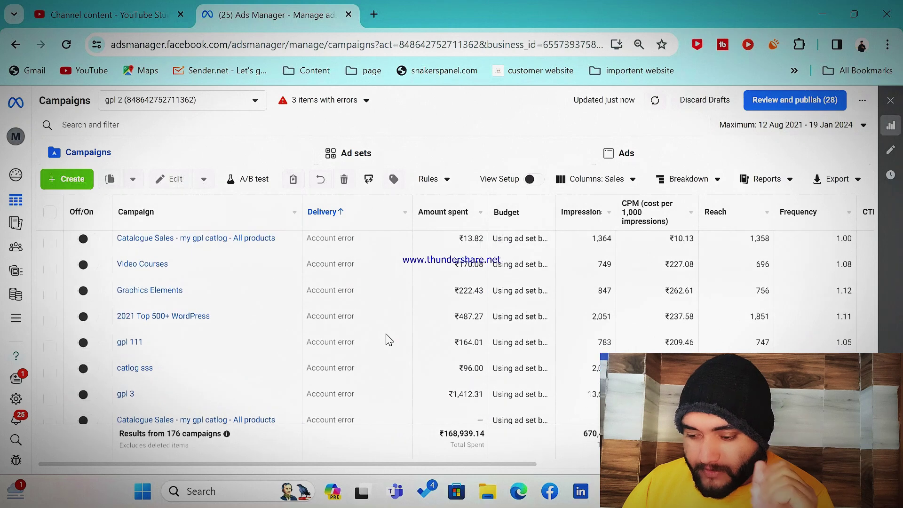
Select the gpl 3 campaign in the campaigns table
scroll(388, 340, "down", 3)
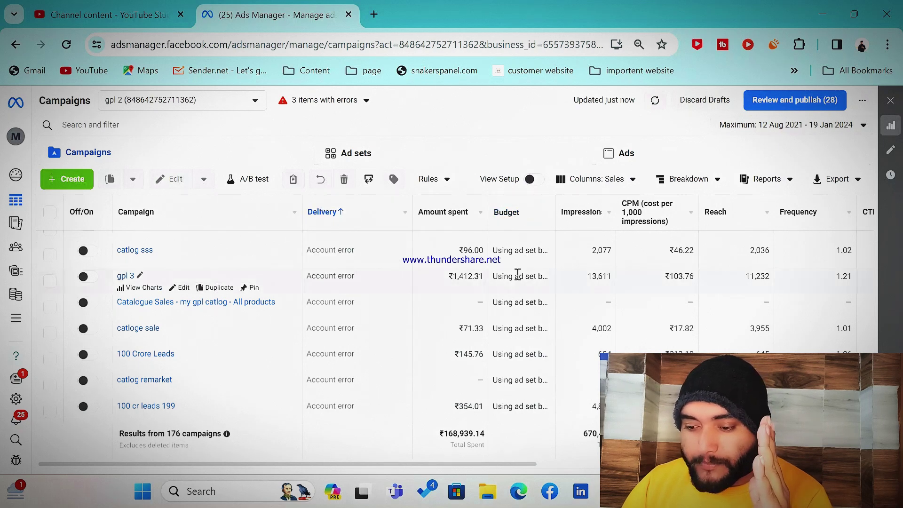
scroll(533, 281, "right", 4)
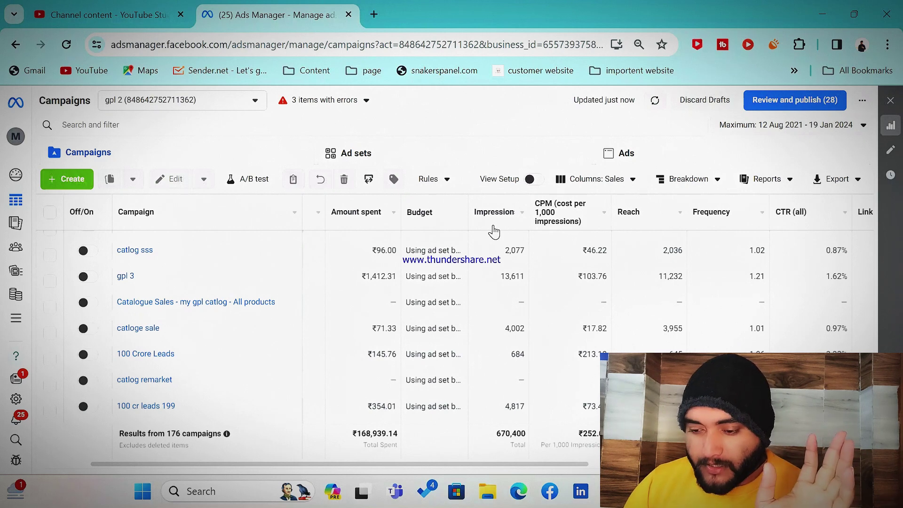
scroll(494, 230, "right", 4)
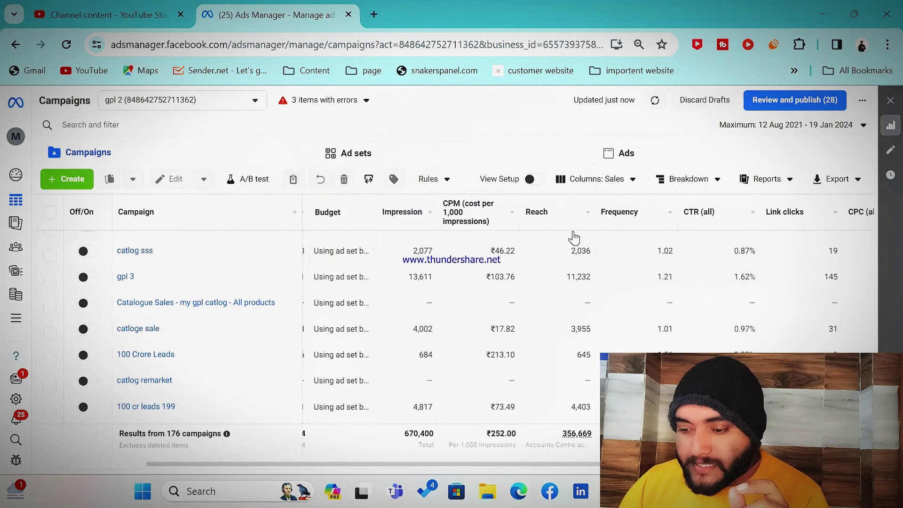
scroll(571, 263, "right", 2)
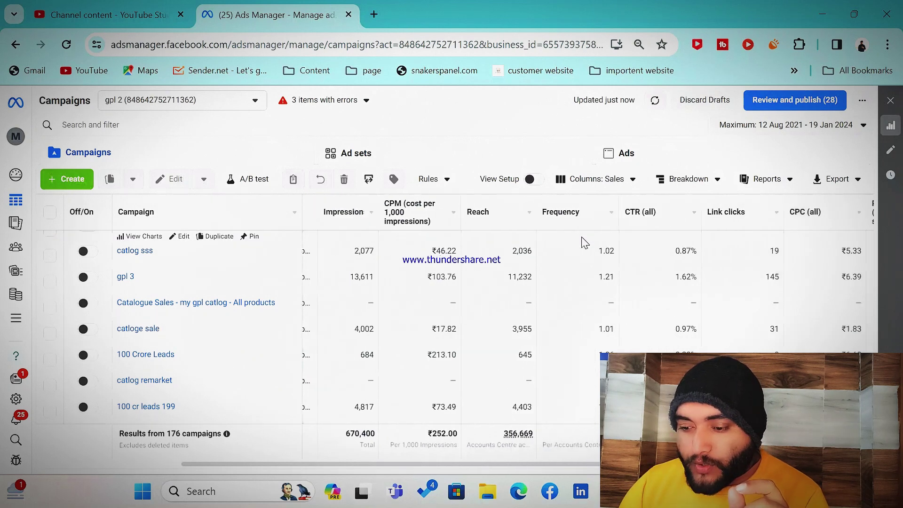
left_click(569, 290)
right_click(568, 290)
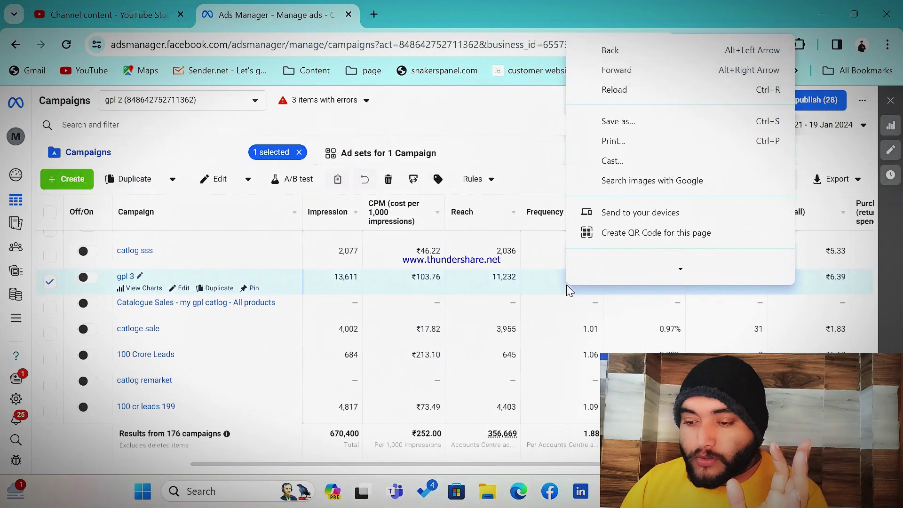
left_click(497, 99)
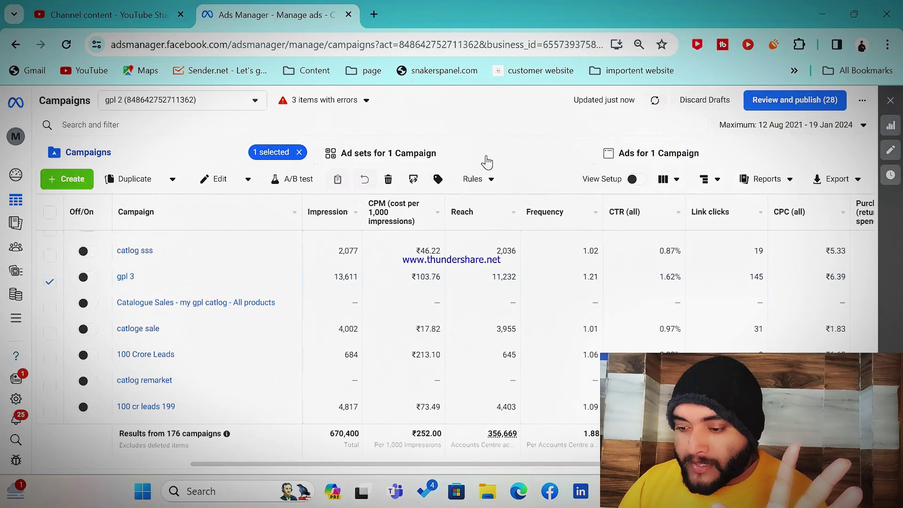
Compare the CTR (all) values of the individual campaigns with one another
scroll(604, 238, "right", 2)
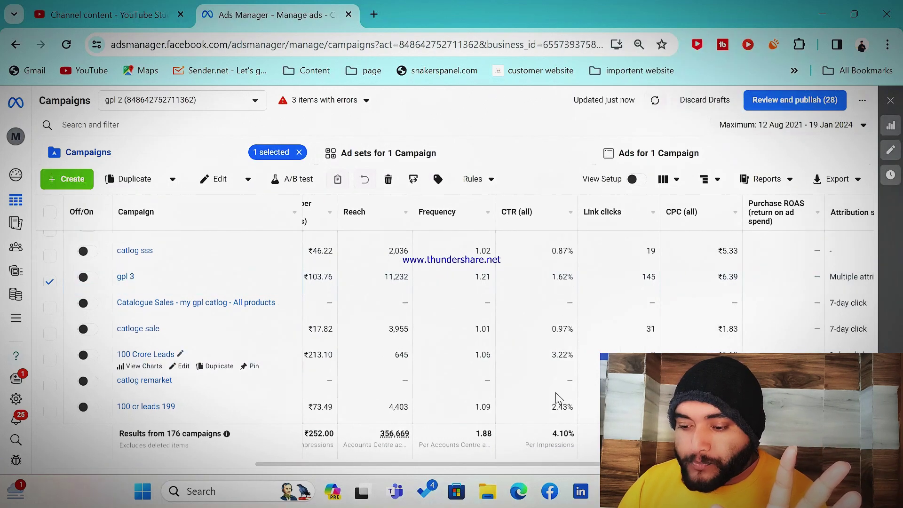
mouse_move(543, 232)
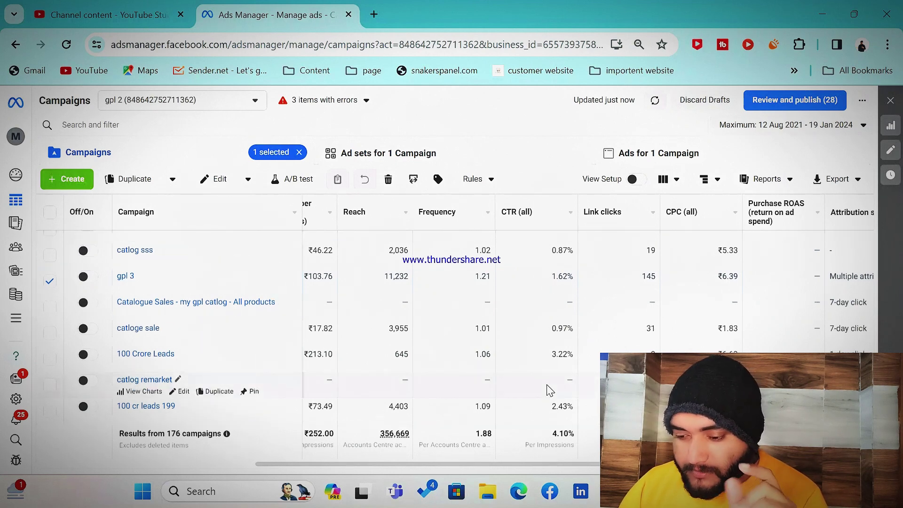
scroll(550, 389, "up", 4)
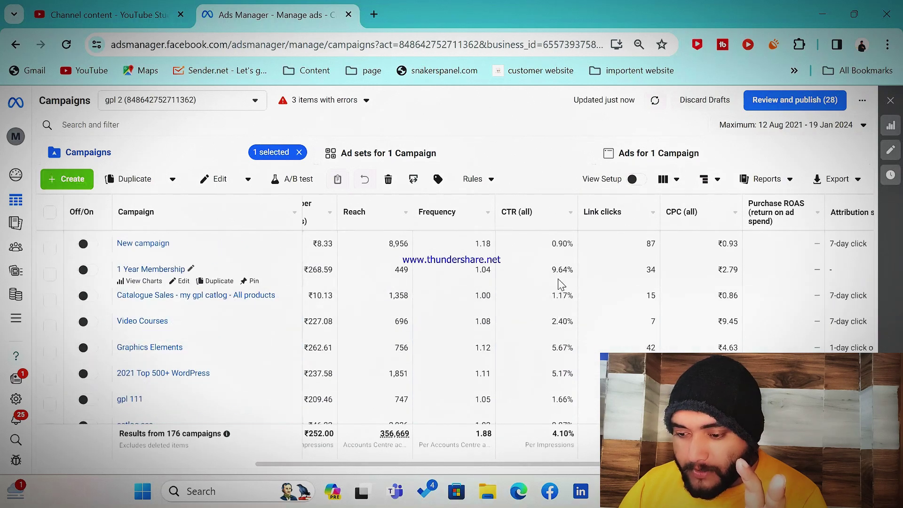
scroll(559, 290, "up", 3)
scroll(559, 296, "up", 2)
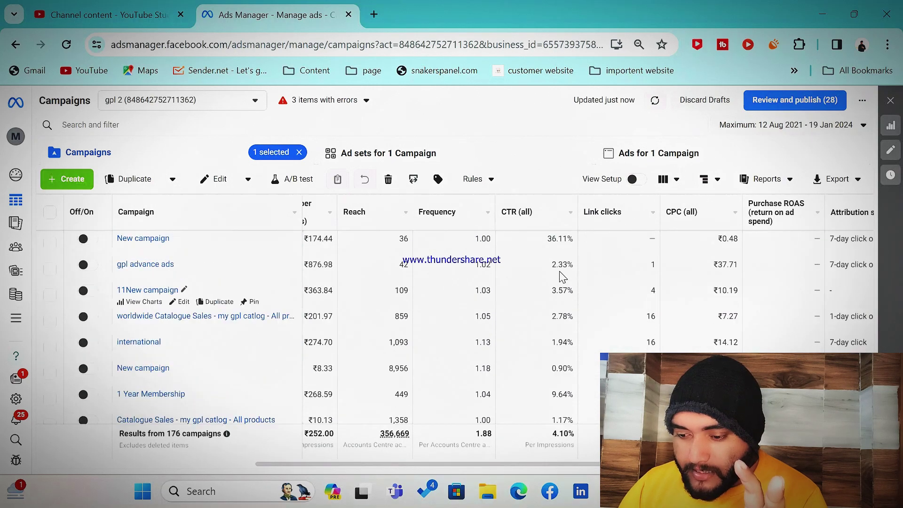
scroll(560, 278, "down", 6)
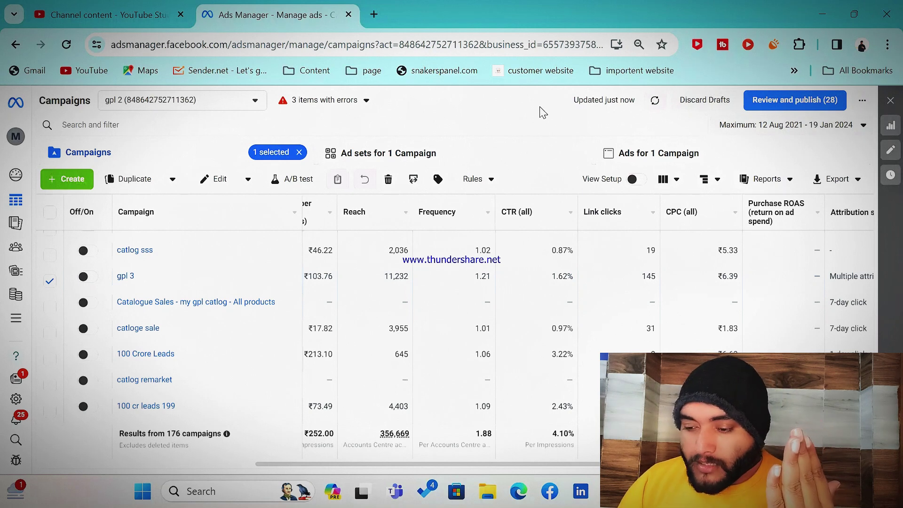
Examine the campaigns' link clicks, CPC, purchase ROAS, attribution setting, results and cost per result throughout the campaign list
scroll(643, 305, "right", 4)
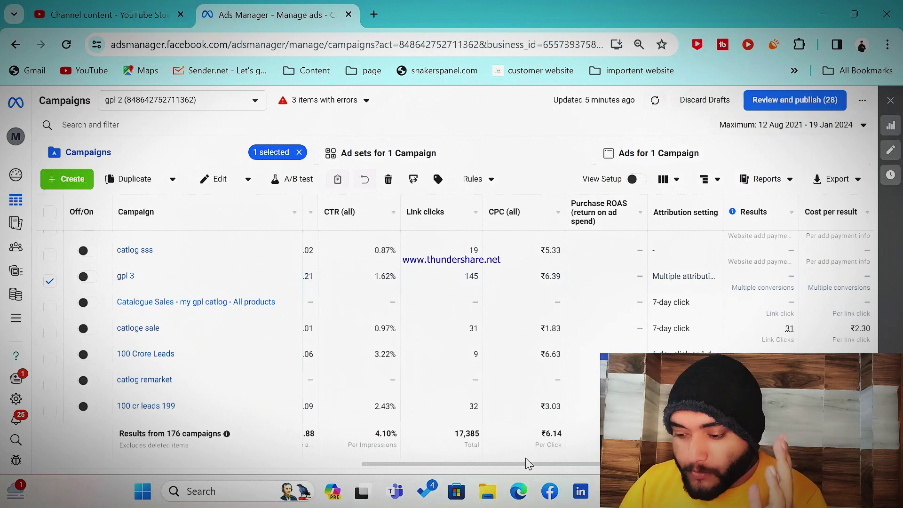
scroll(528, 464, "right", 1)
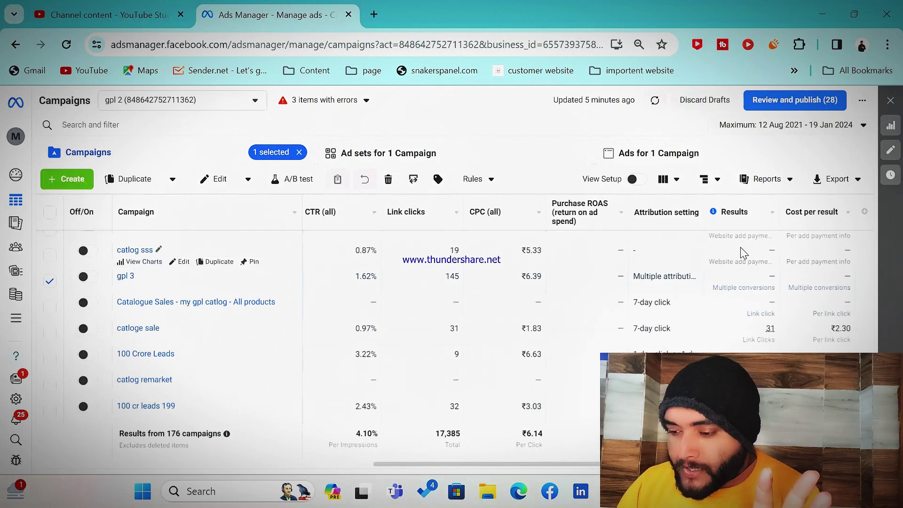
mouse_move(732, 217)
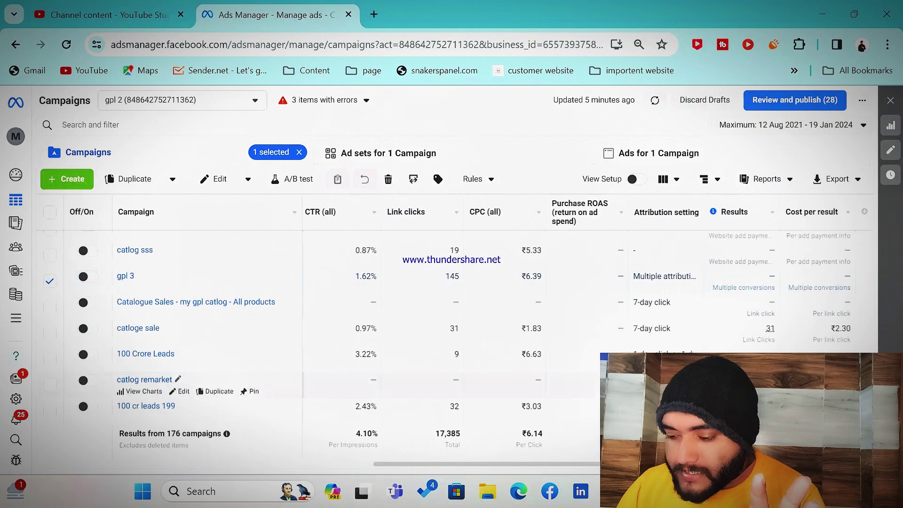
scroll(735, 349, "up", 4)
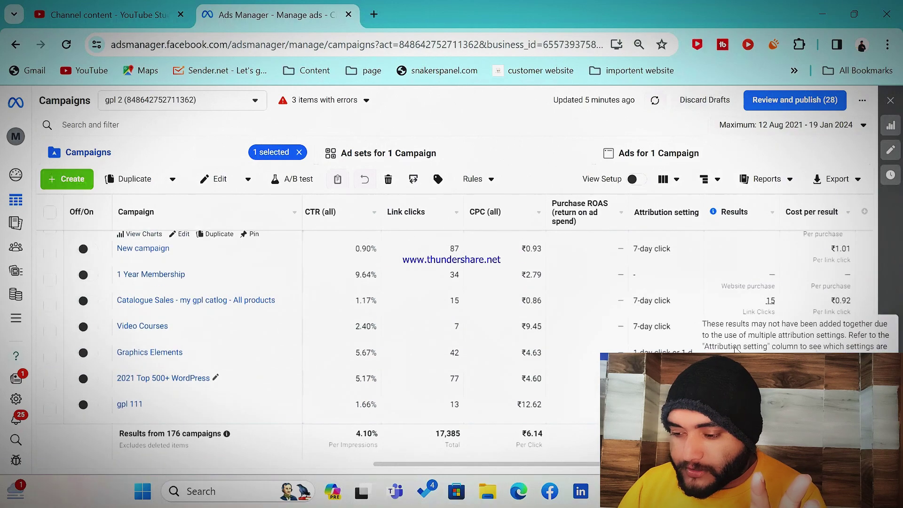
scroll(736, 348, "up", 2)
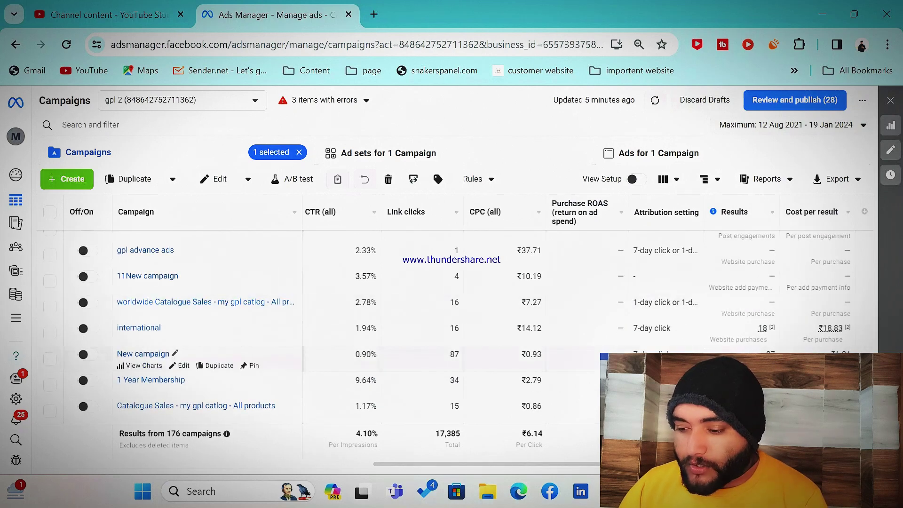
scroll(752, 338, "up", 3)
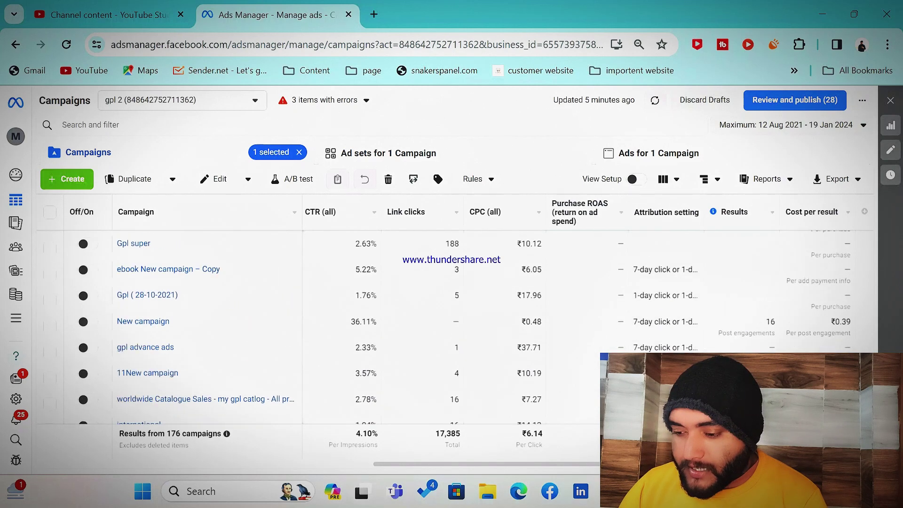
scroll(767, 324, "up", 5)
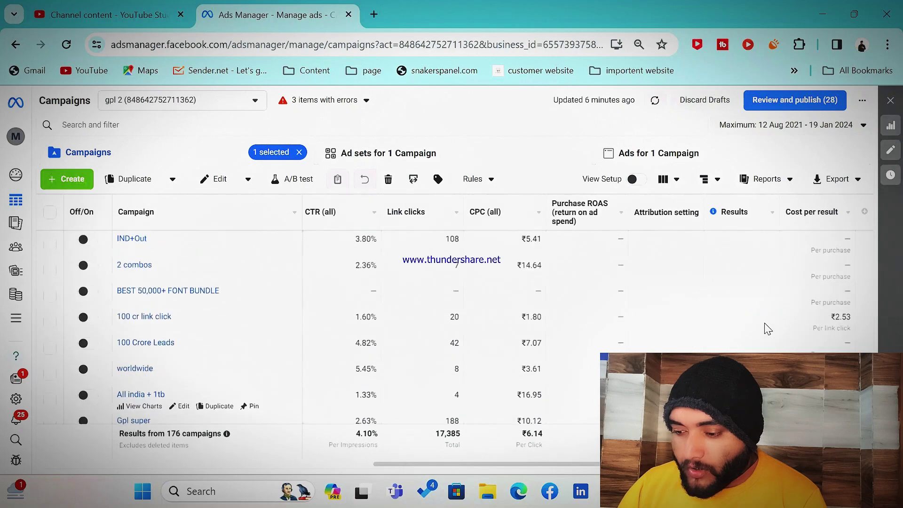
scroll(764, 324, "up", 3)
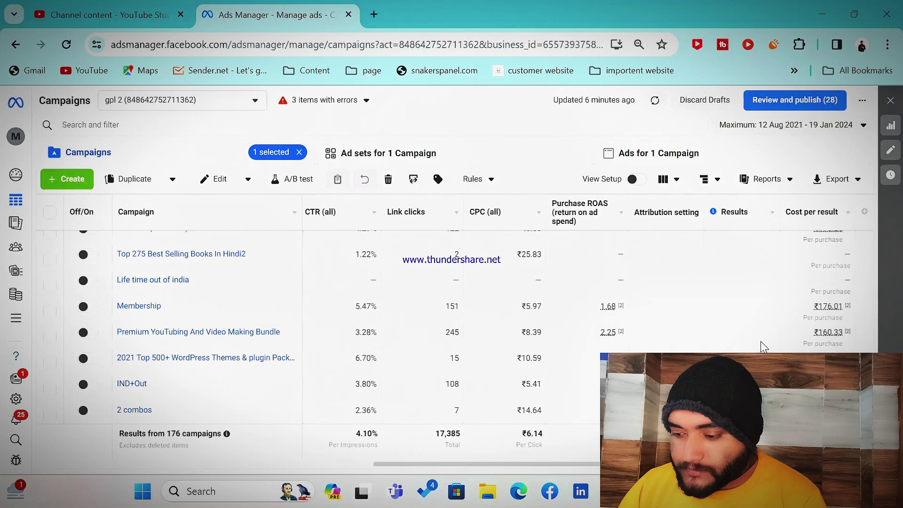
scroll(760, 341, "up", 10)
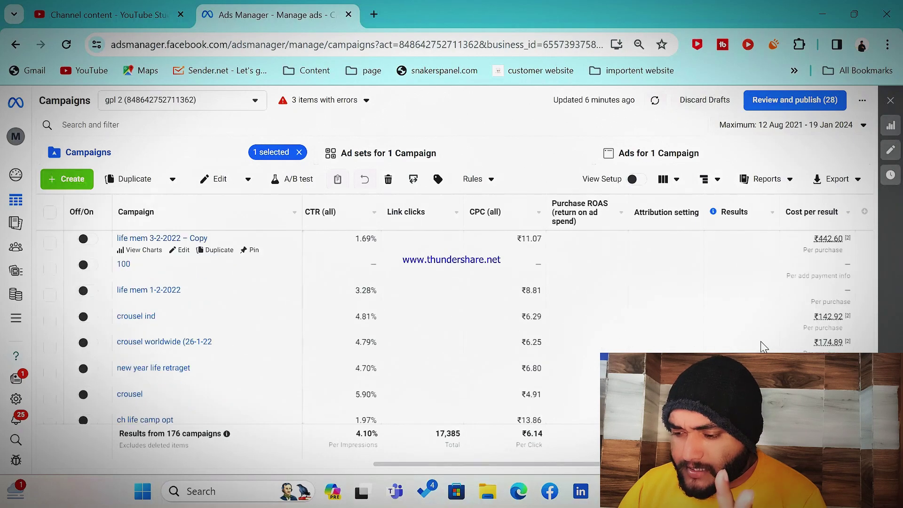
scroll(761, 342, "down", 15)
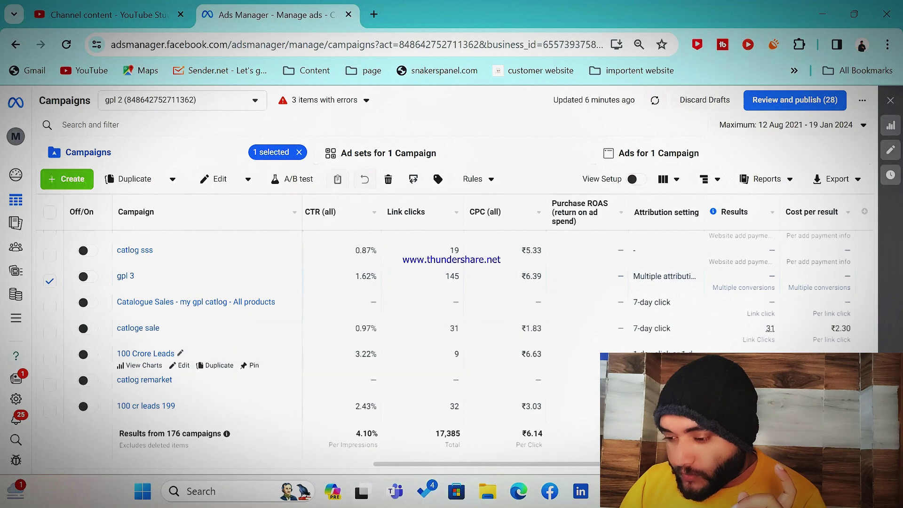
Add the life24-2 campaign to the selection and show the ad sets of the selected campaigns
scroll(329, 329, "up", 5)
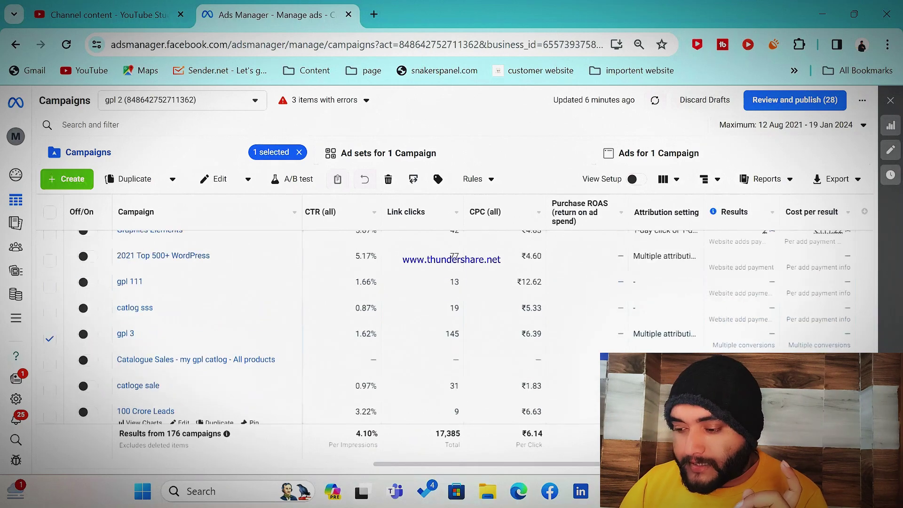
scroll(329, 353, "up", 5)
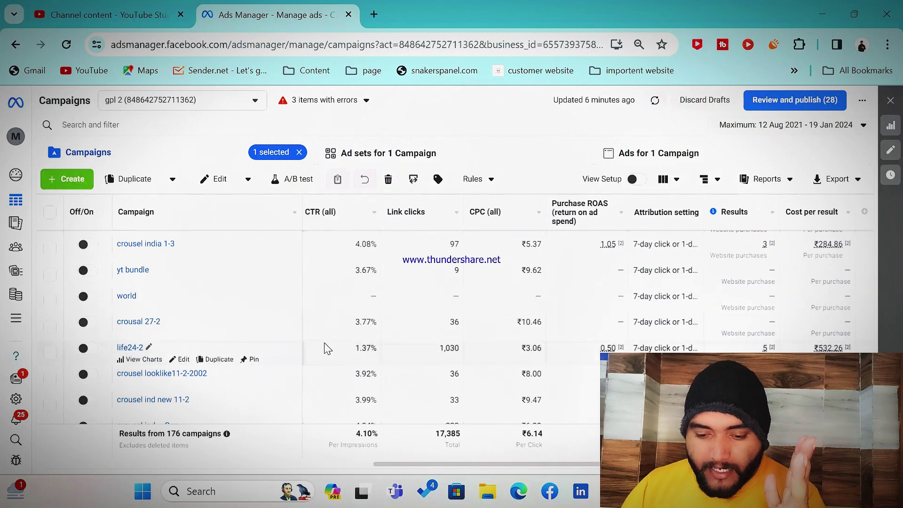
left_click(49, 353)
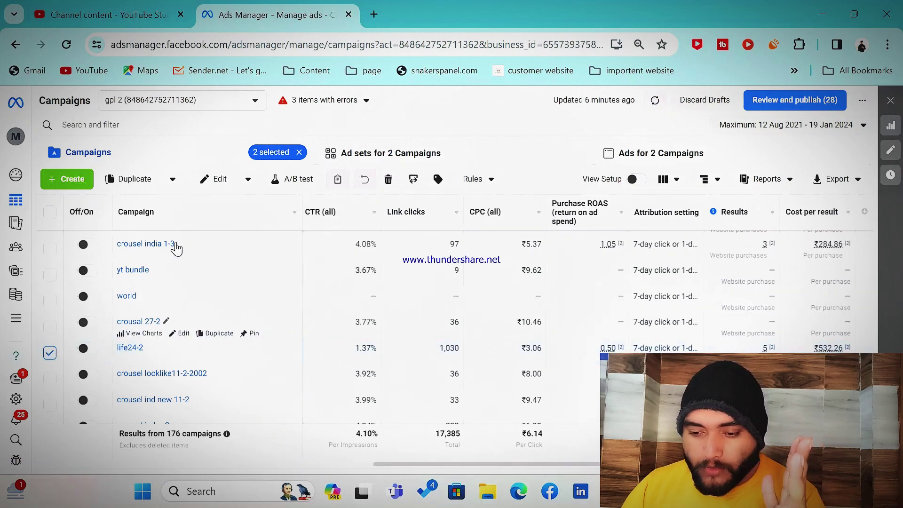
left_click(380, 157)
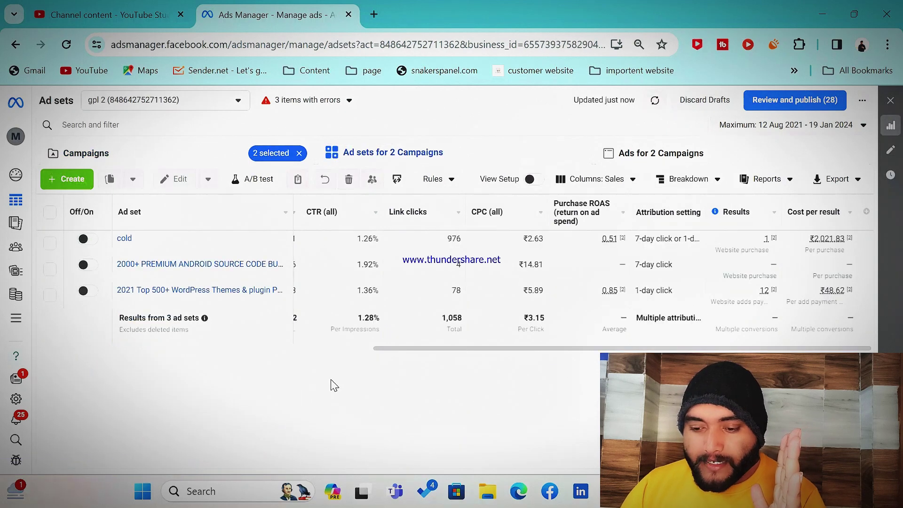
Examine the ad sets' metrics from amount spent, budget, CPM and frequency through CTR, CPC, purchase ROAS and cost per result
left_click_drag(418, 350, 36, 389)
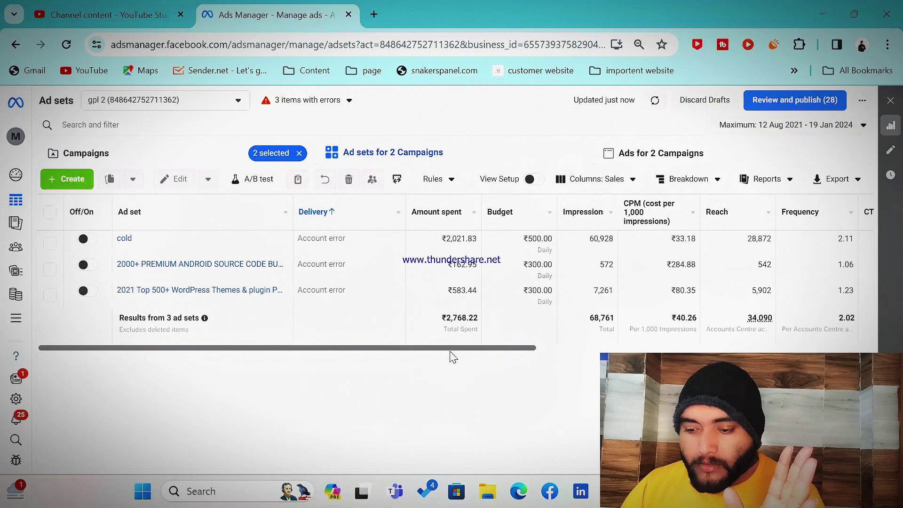
left_click_drag(454, 349, 469, 352)
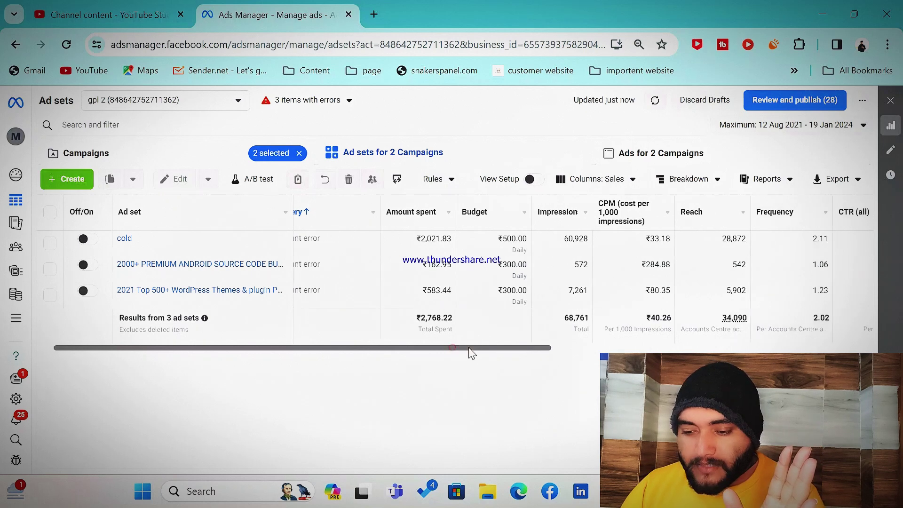
left_click_drag(408, 323, 469, 359)
left_click(474, 372)
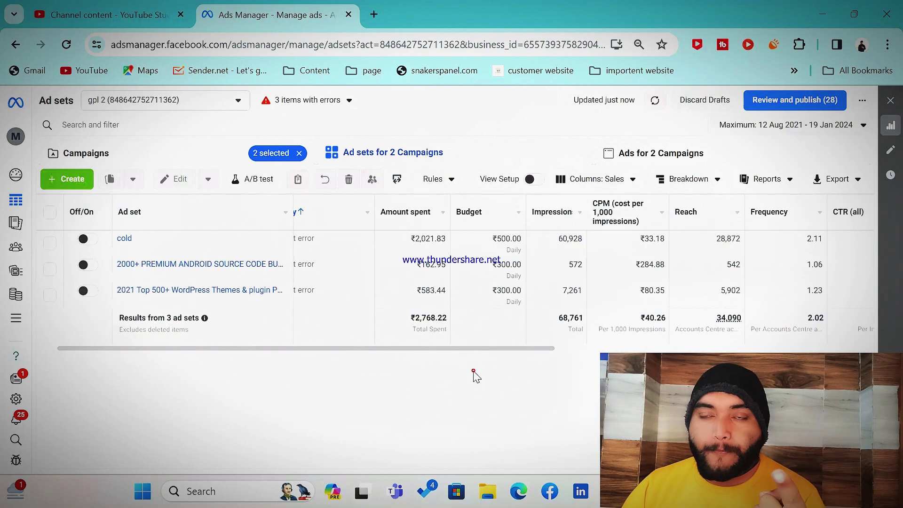
left_click(473, 371)
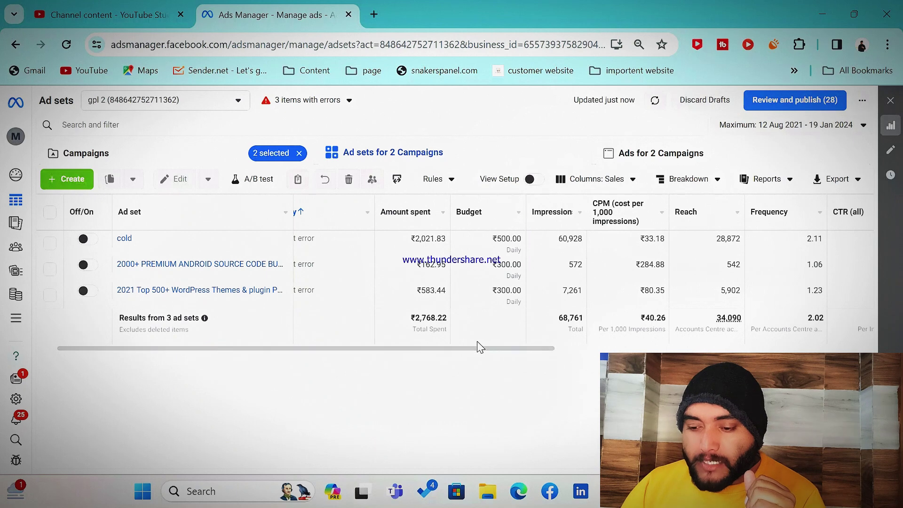
left_click_drag(478, 354, 491, 353)
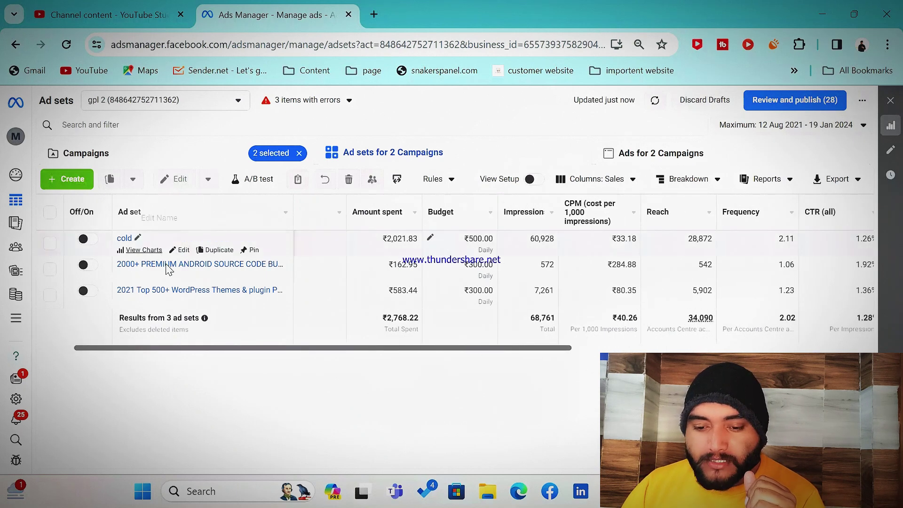
mouse_move(200, 278)
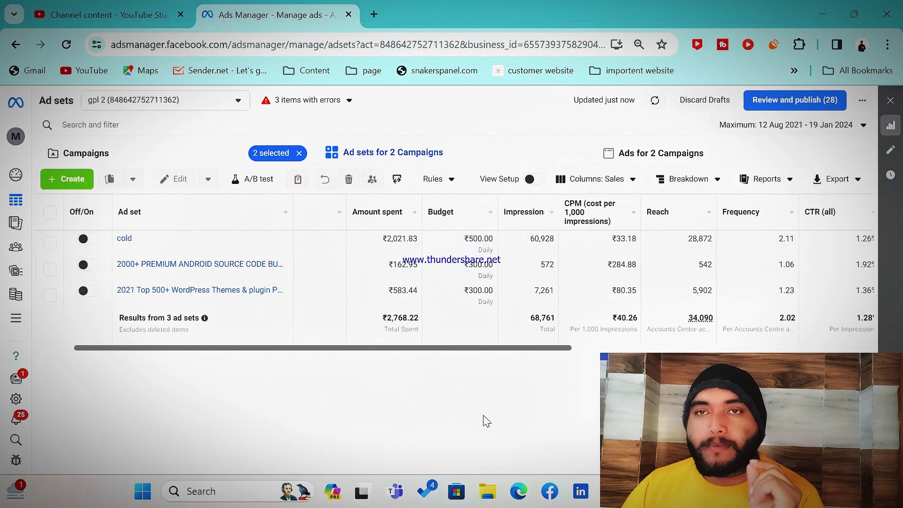
left_click(513, 345)
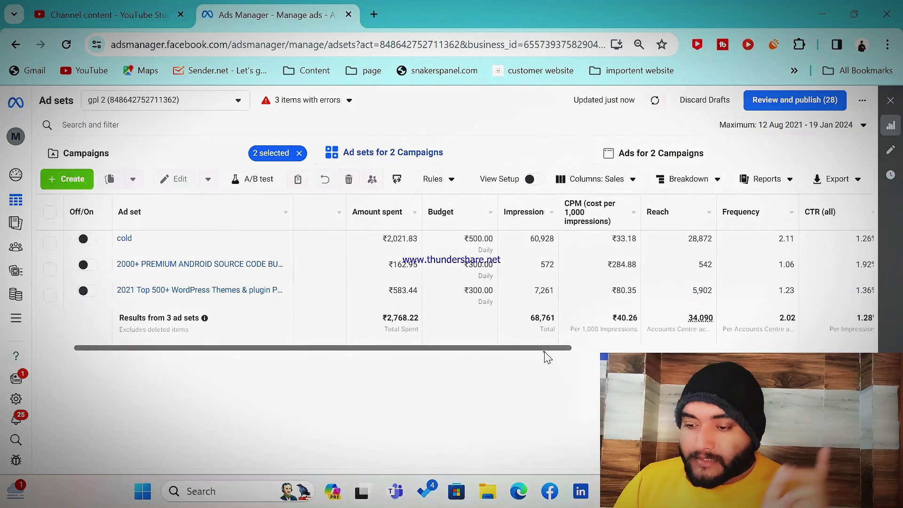
scroll(547, 358, "right", 5)
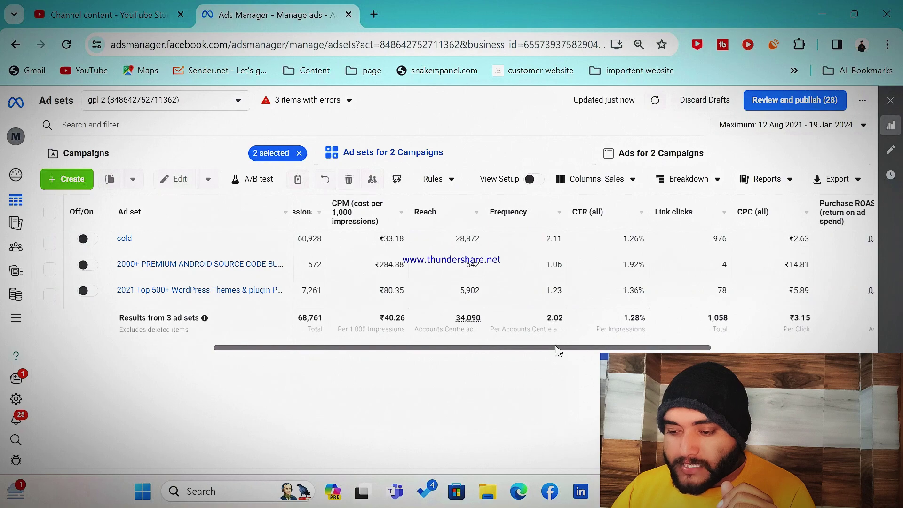
scroll(559, 351, "right", 5)
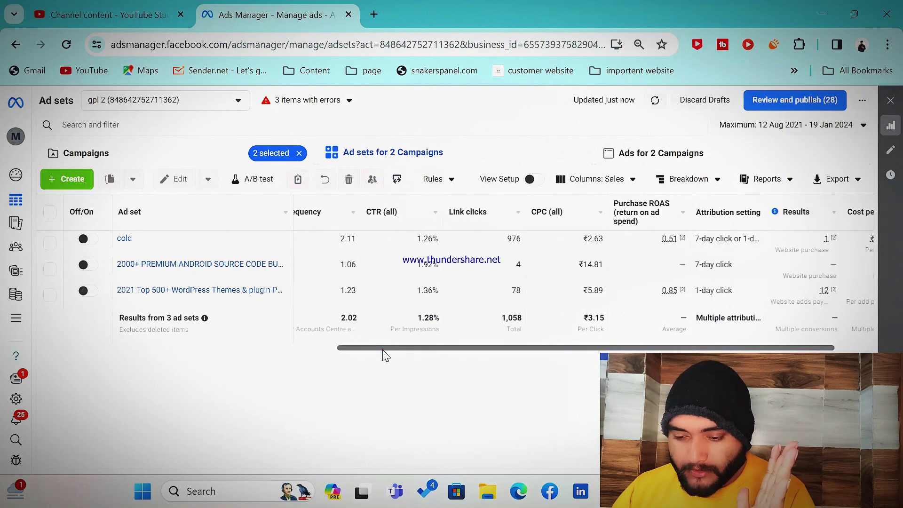
left_click_drag(383, 349, 469, 383)
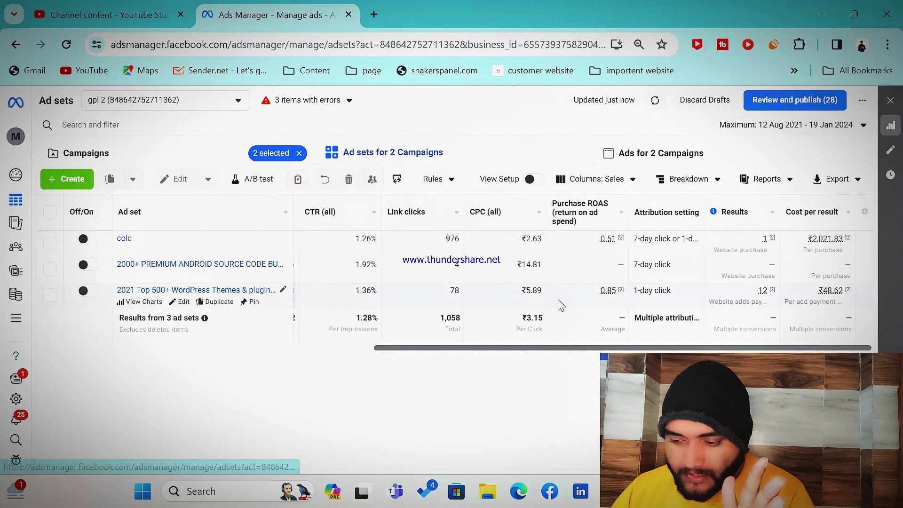
Select the 2021 Top 500+ WordPress Themes & plugin ad set and review its results, cost per result, amount spent and budget
mouse_move(735, 310)
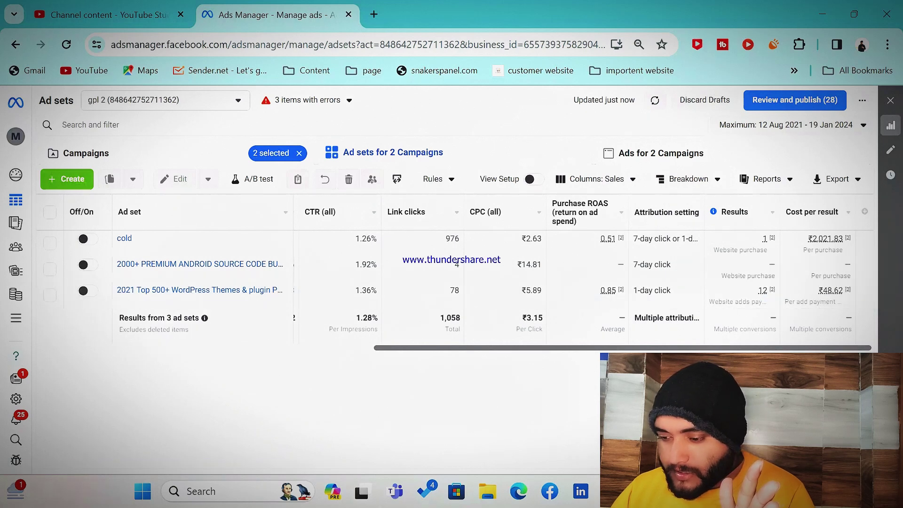
left_click_drag(778, 301, 757, 290)
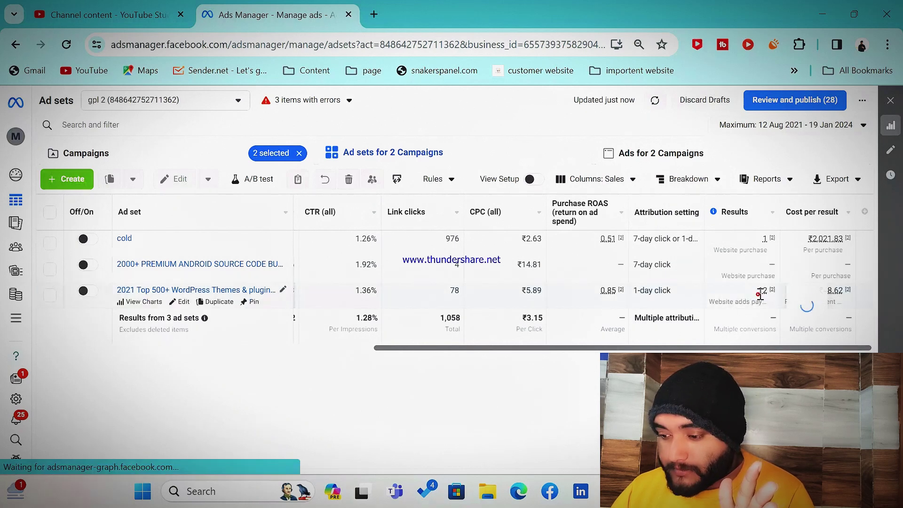
left_click(844, 304)
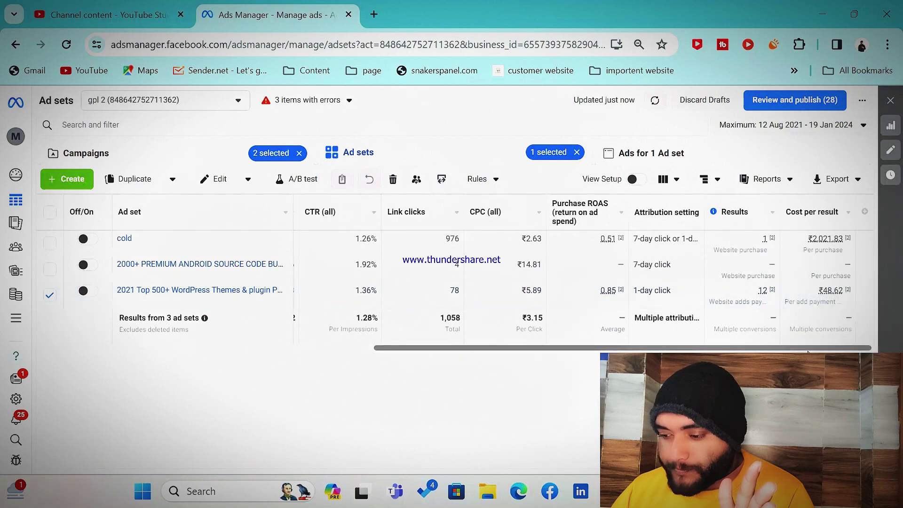
left_click_drag(828, 348, 383, 368)
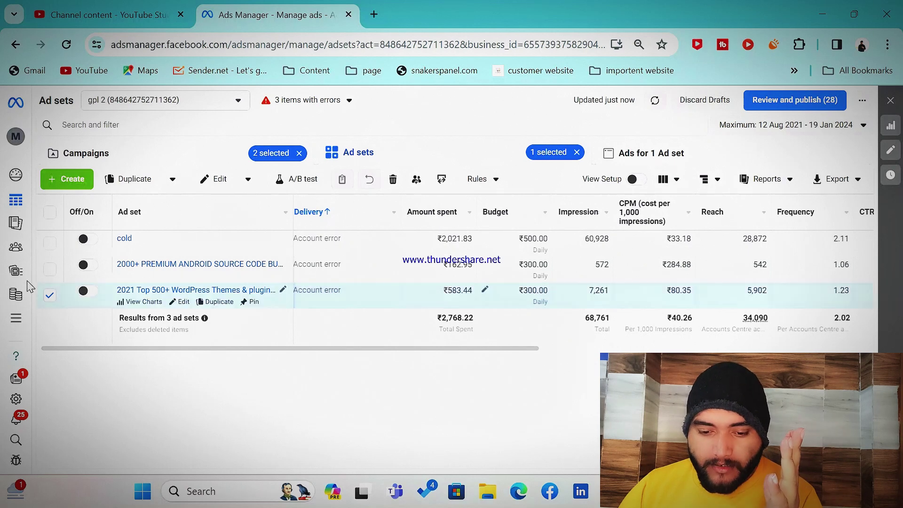
Try to open the ad account's billing and payments page, and check the overview of all tools after returning to the ad sets
mouse_move(19, 335)
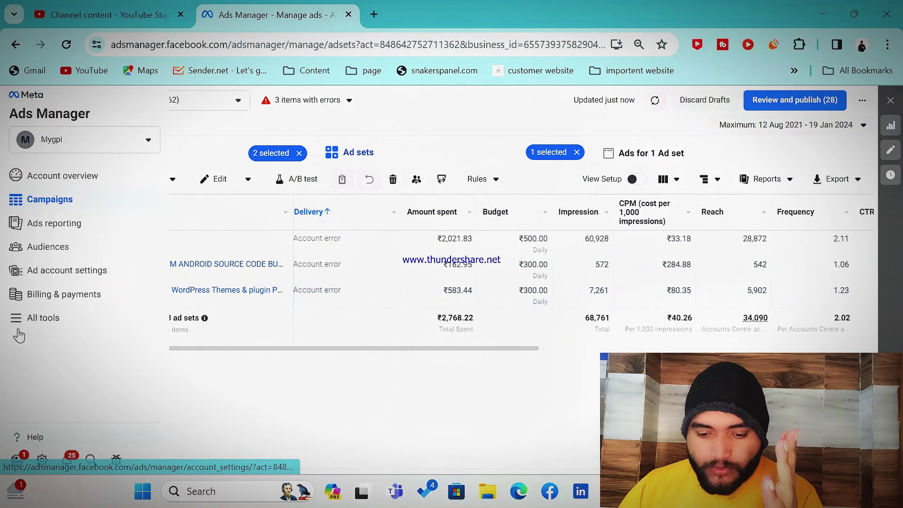
left_click(66, 294)
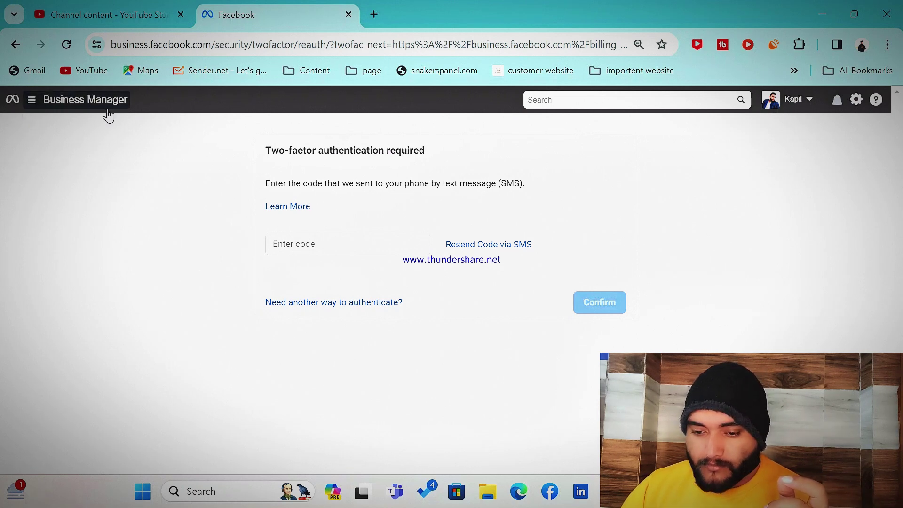
left_click(17, 46)
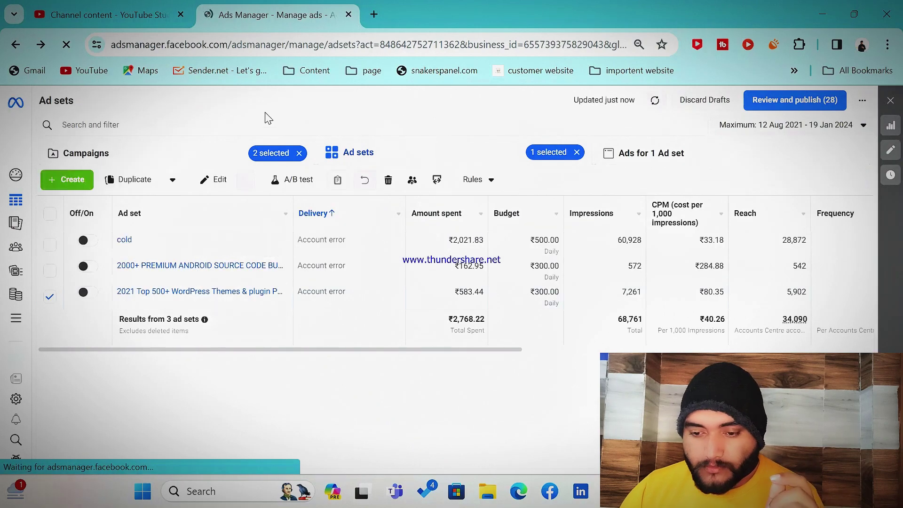
left_click(16, 318)
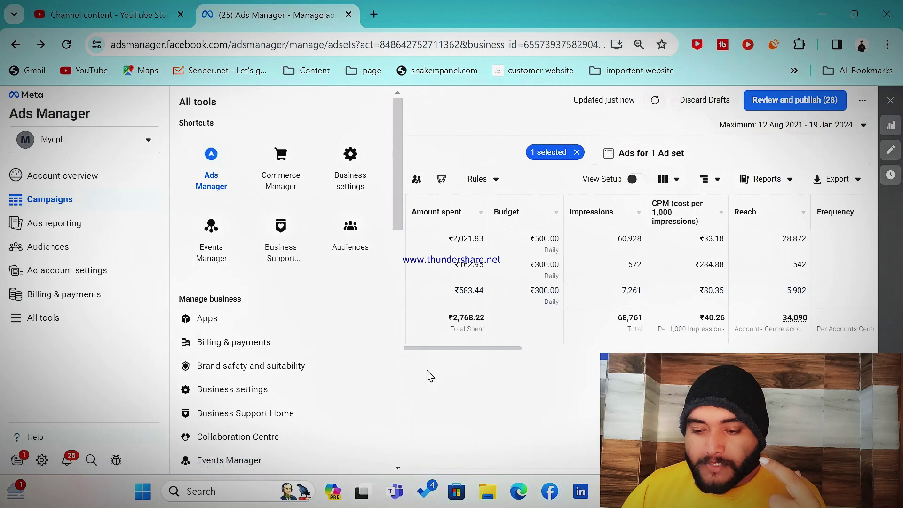
left_click(459, 407)
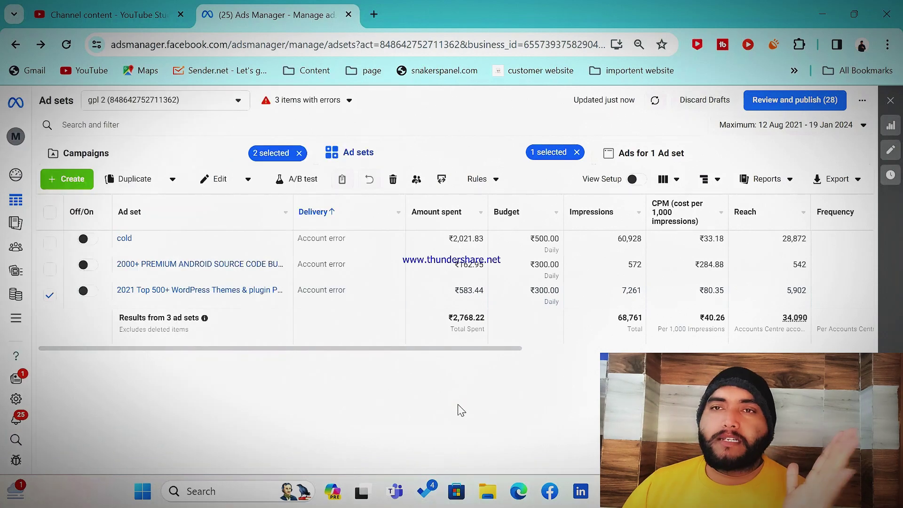